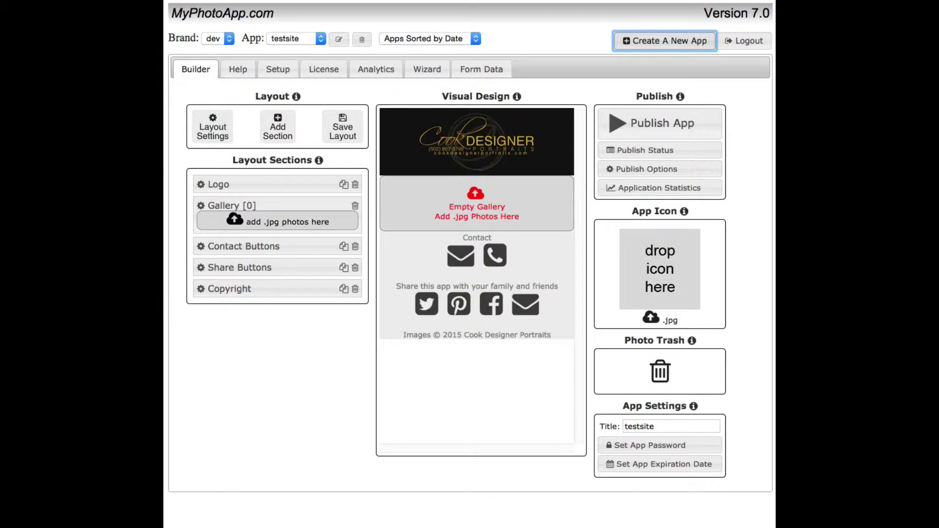
- Move the Page Concept mockup window further to the right
{"action": "left_click_drag", "start_coordinate": [293, 20], "coordinate": [416, 9]}
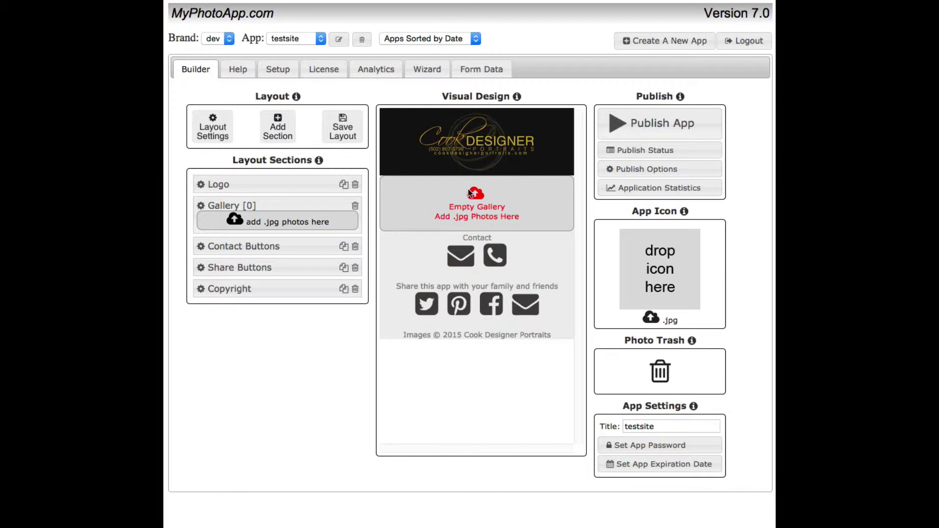
- Delete the Gallery section, then add a Page section and drag Page 11 directly under Logo
{"action": "left_click", "coordinate": [355, 205]}
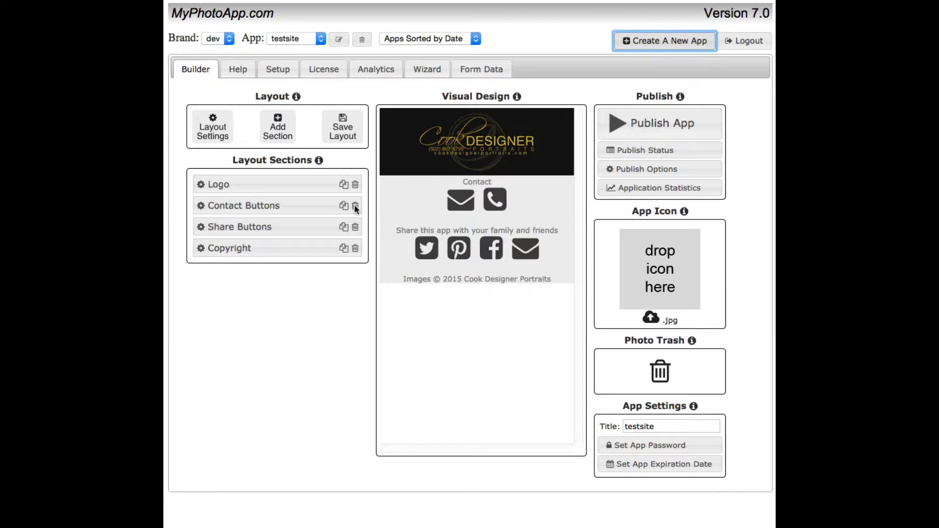
{"action": "left_click", "coordinate": [277, 120]}
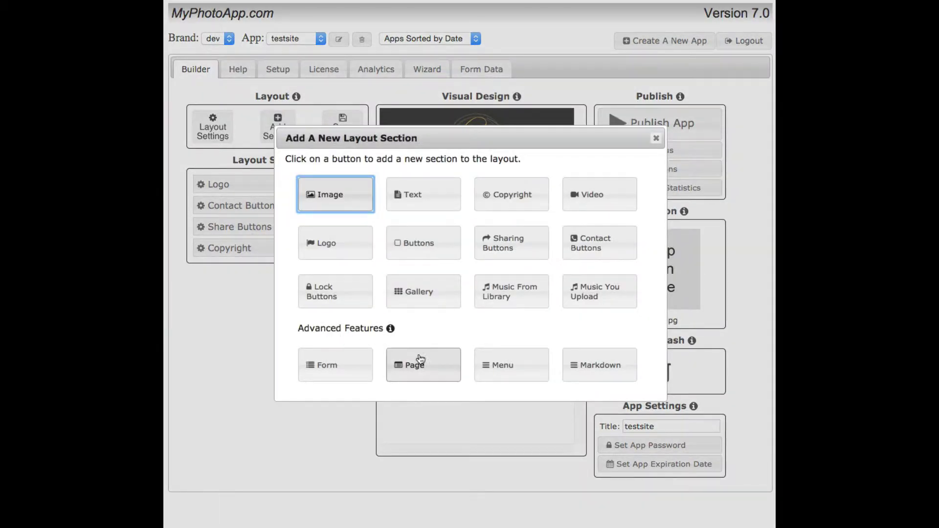
{"action": "left_click", "coordinate": [428, 365]}
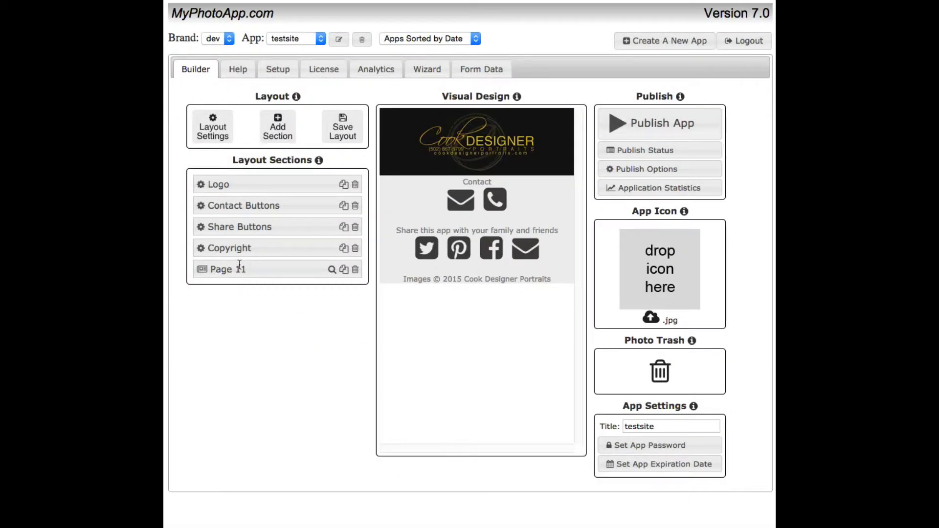
{"action": "left_click_drag", "start_coordinate": [207, 271], "coordinate": [210, 205]}
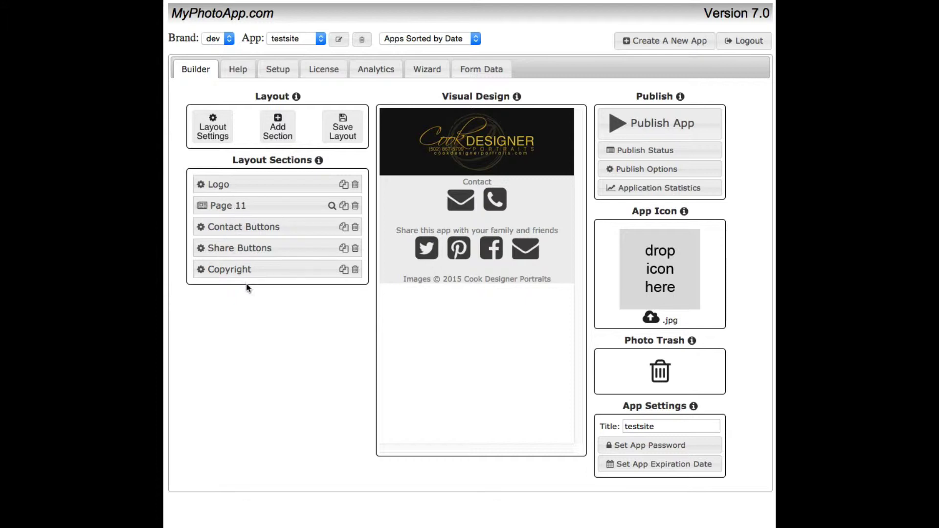
- Add Page 12 and Page 13, and drag them in order beneath Page 11
{"action": "left_click", "coordinate": [277, 124]}
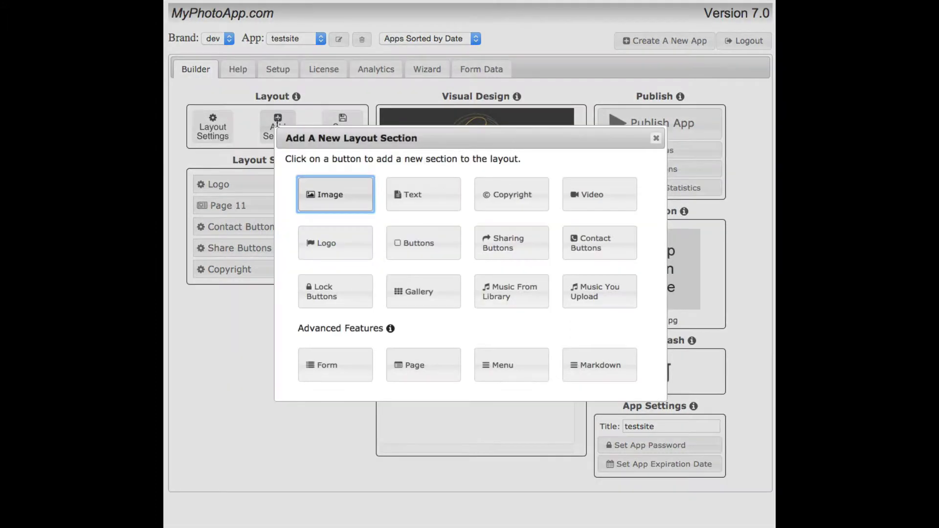
{"action": "left_click", "coordinate": [422, 366]}
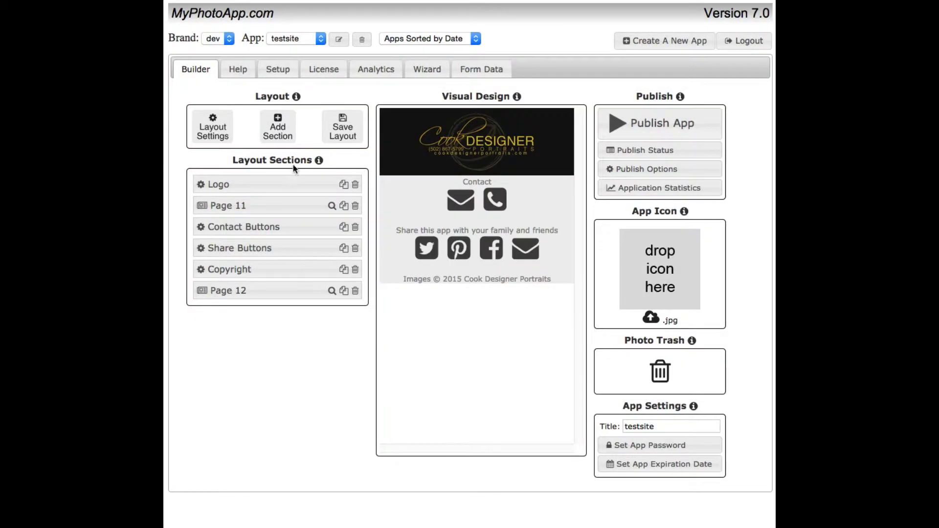
{"action": "left_click", "coordinate": [283, 121]}
{"action": "left_click", "coordinate": [415, 368]}
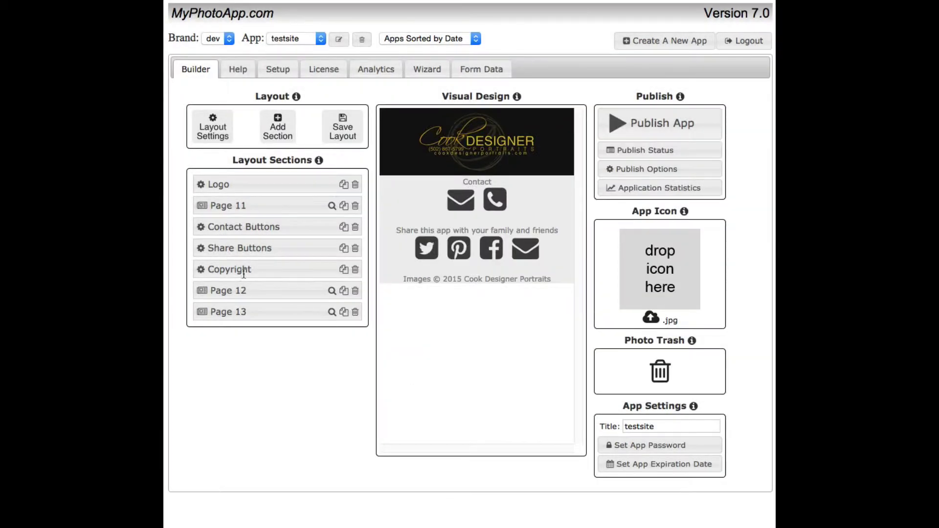
{"action": "left_click_drag", "start_coordinate": [226, 288], "coordinate": [228, 218]}
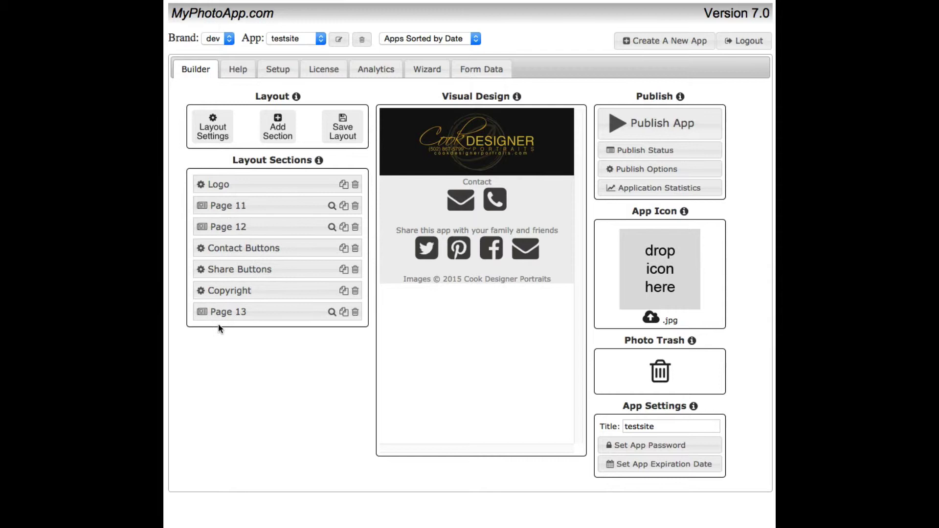
{"action": "left_click_drag", "start_coordinate": [220, 313], "coordinate": [220, 243]}
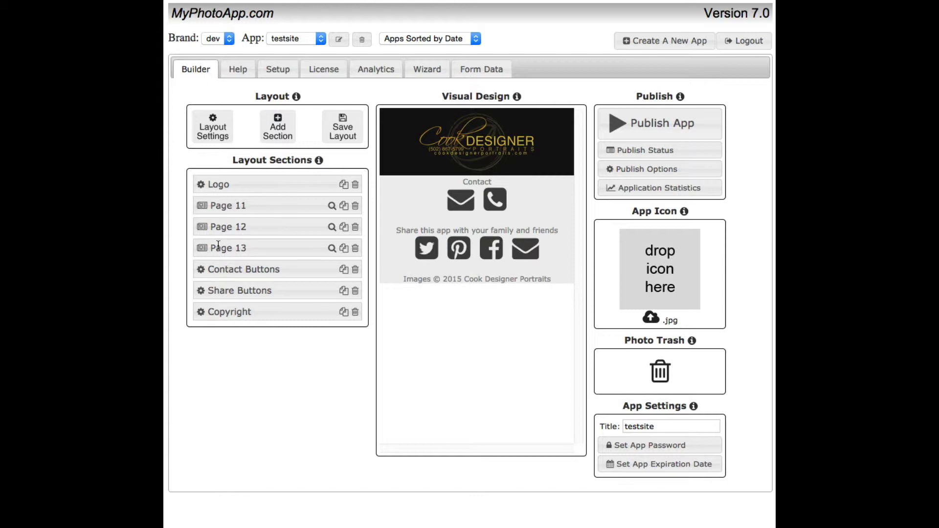
- Give Page 11 a Markdown section and an Image section, and relabel it Home
{"action": "left_click", "coordinate": [201, 208]}
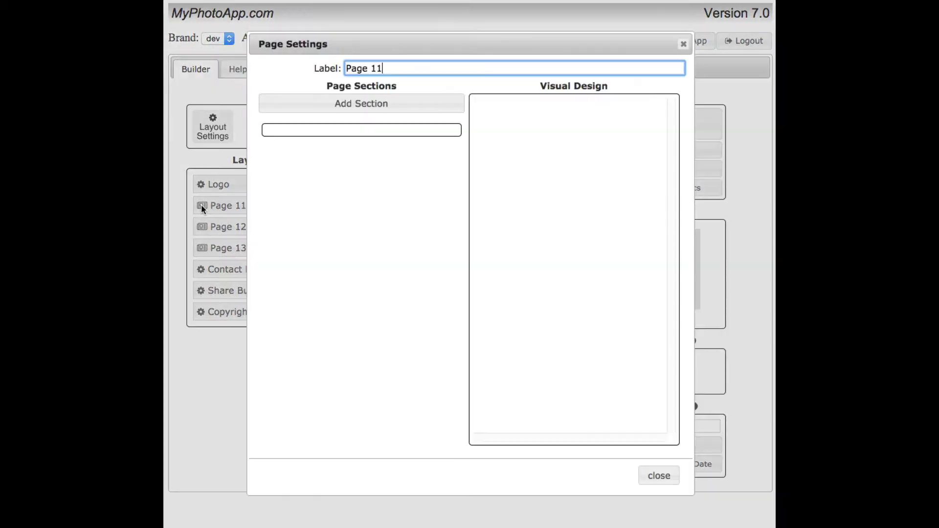
{"action": "left_click", "coordinate": [351, 105]}
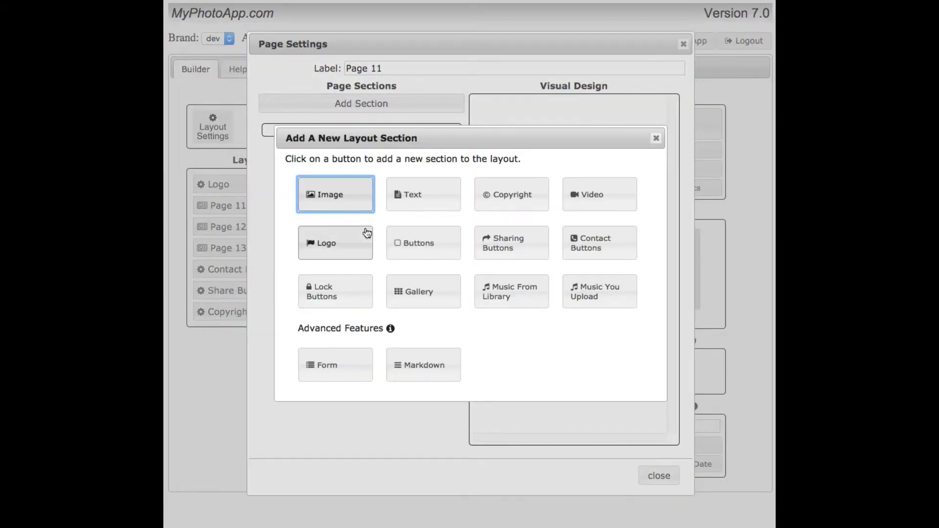
{"action": "left_click", "coordinate": [422, 368]}
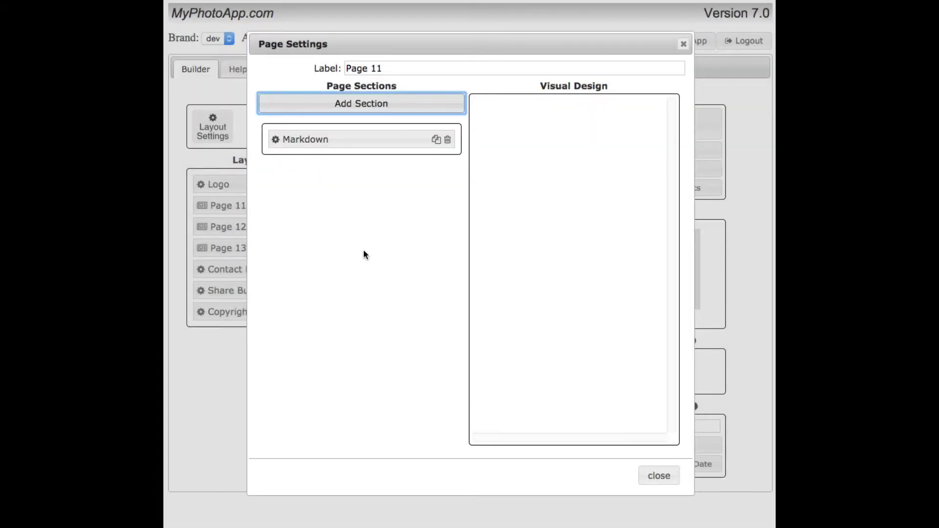
{"action": "left_click", "coordinate": [350, 107]}
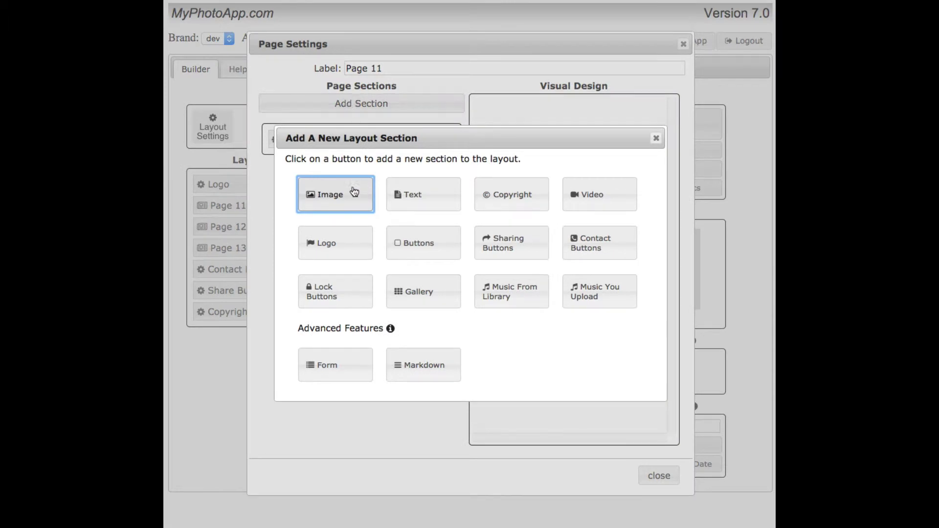
{"action": "left_click", "coordinate": [333, 198]}
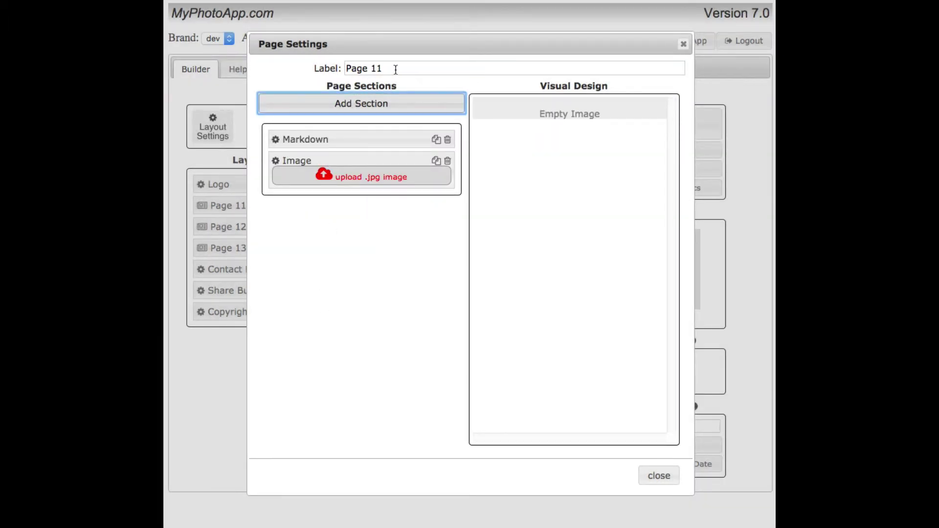
{"action": "left_click", "coordinate": [313, 63]}
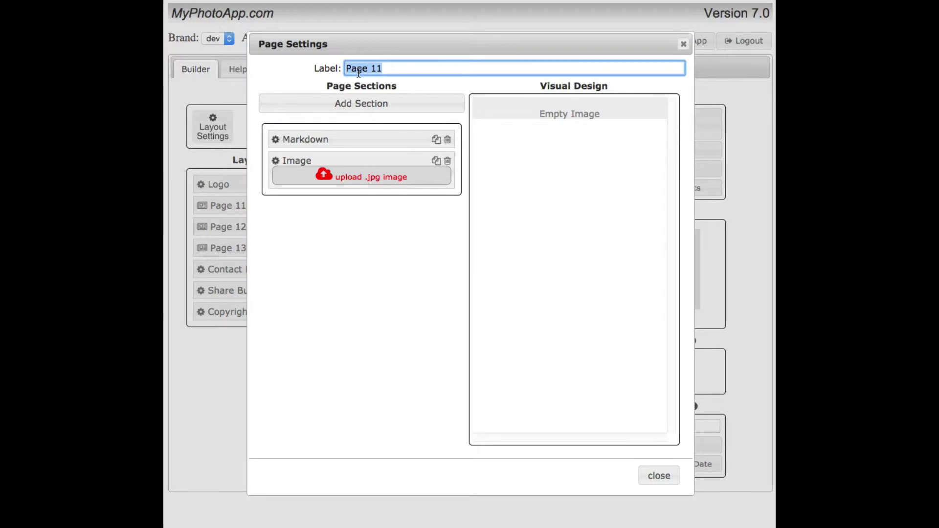
{"action": "type", "text": "Home"}
- Write the Home page Markdown heading '##Cook Designer Portraits'
{"action": "left_click", "coordinate": [276, 140]}
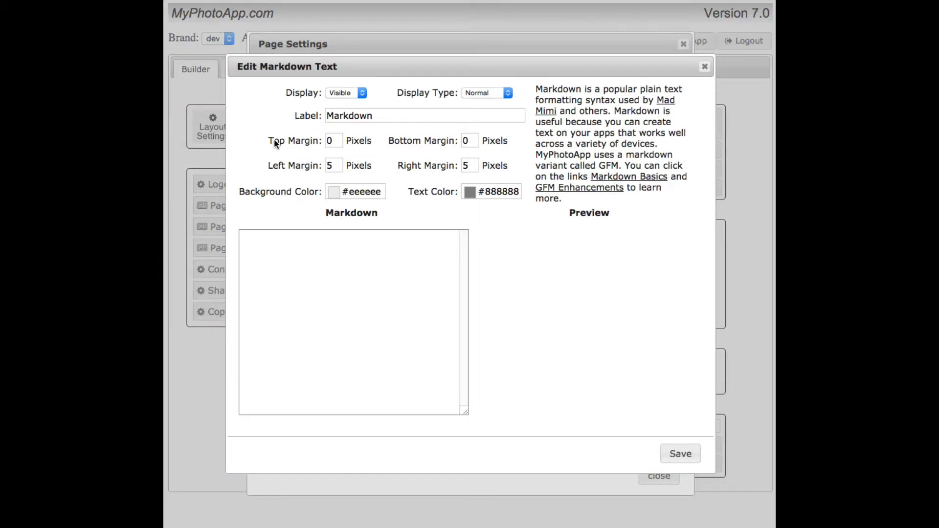
{"action": "left_click", "coordinate": [272, 243]}
{"action": "type", "text": "#"}
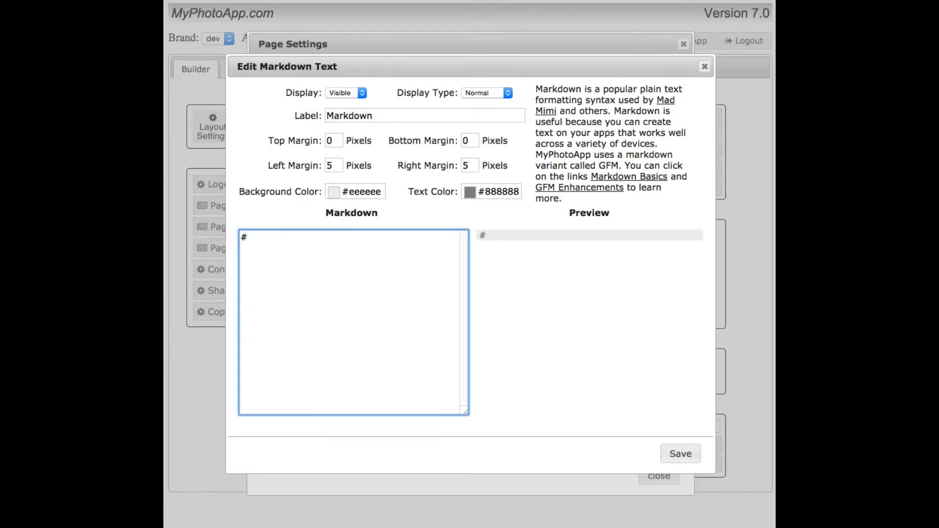
{"action": "type", "text": "Cook "}
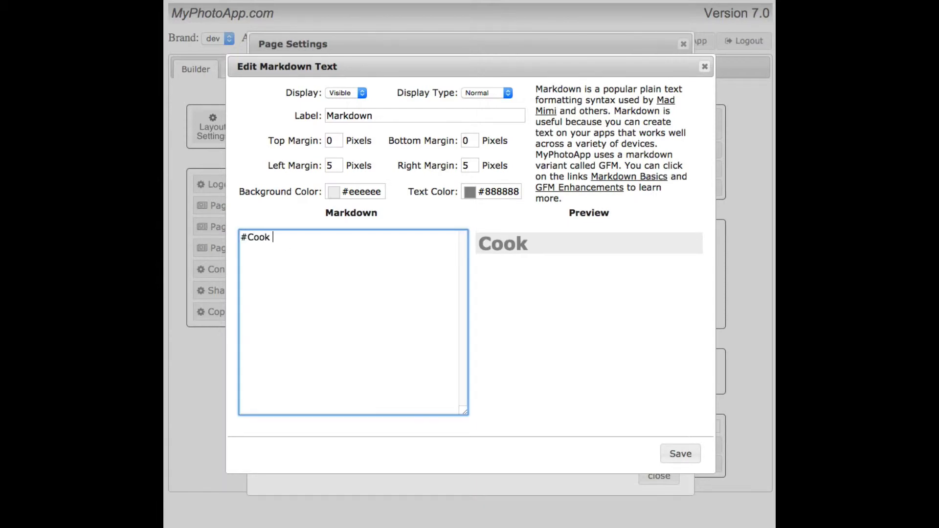
{"action": "type", "text": "Designer P"}
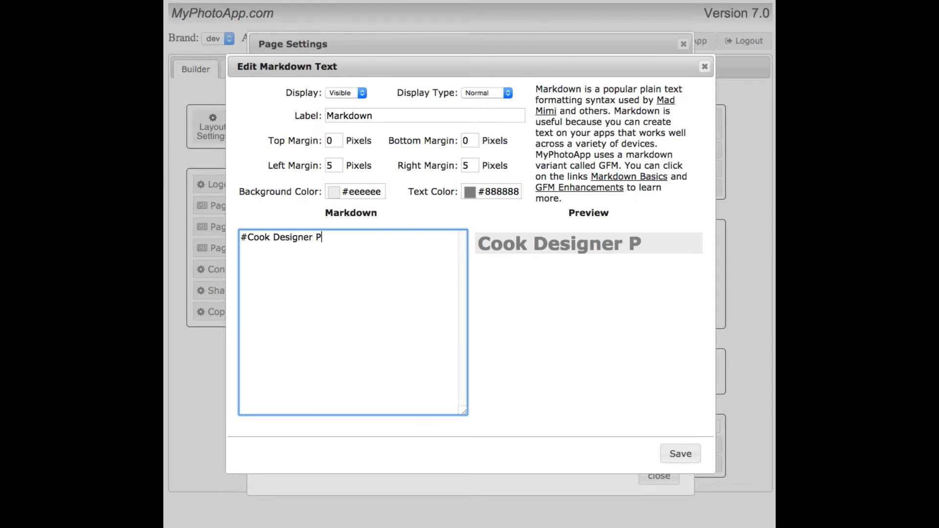
{"action": "type", "text": "ortri"}
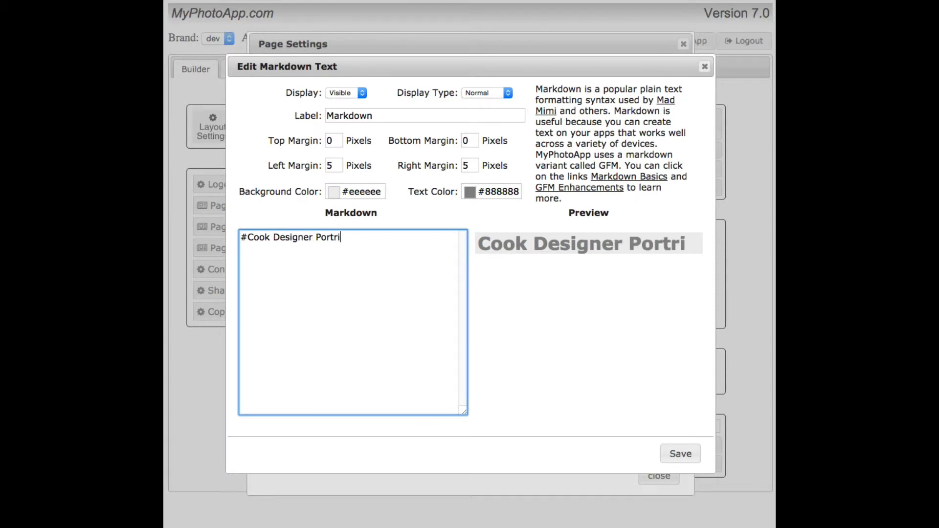
{"action": "key", "text": "BackSpace"}
{"action": "type", "text": "aits"}
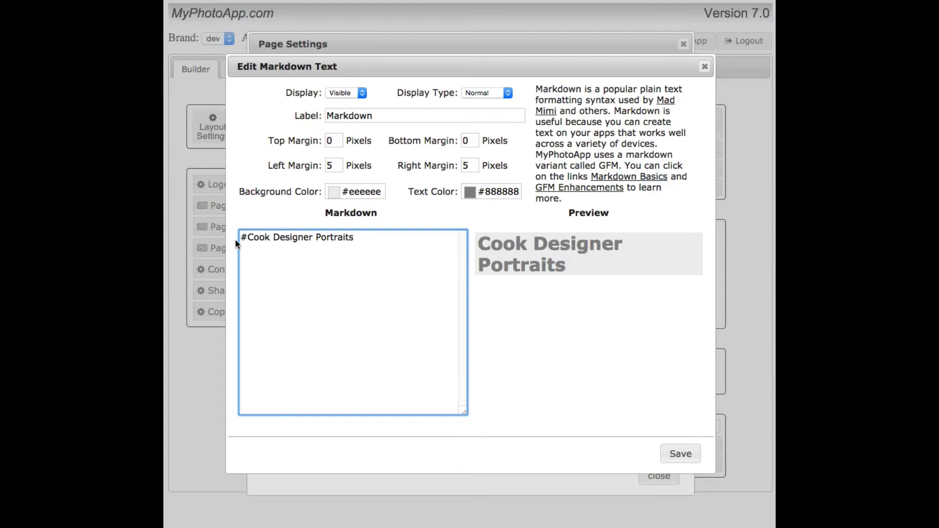
{"action": "left_click", "coordinate": [236, 243]}
{"action": "type", "text": "#"}
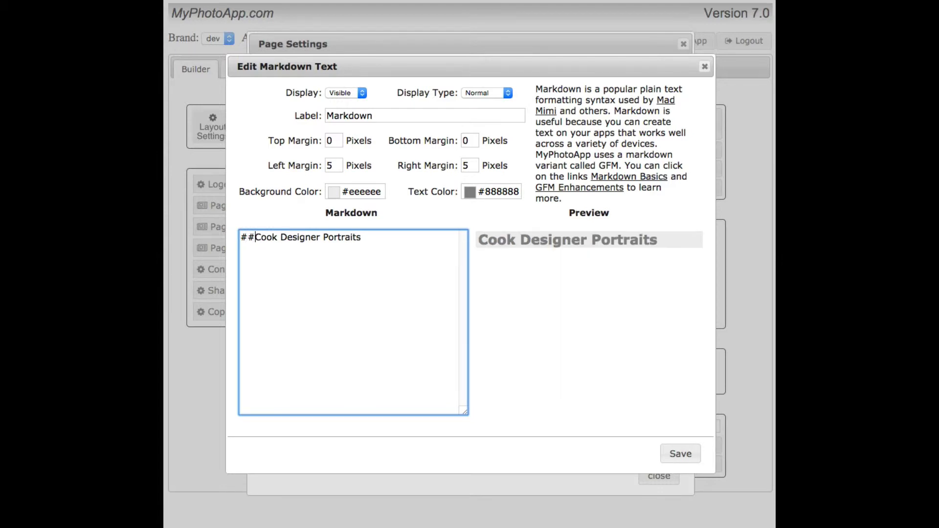
- Add the line 'Welcome to Cook Designer Portraits.' below the heading
{"action": "left_click", "coordinate": [369, 238]}
{"action": "key", "text": "Return"}
{"action": "type", "text": "Th"}
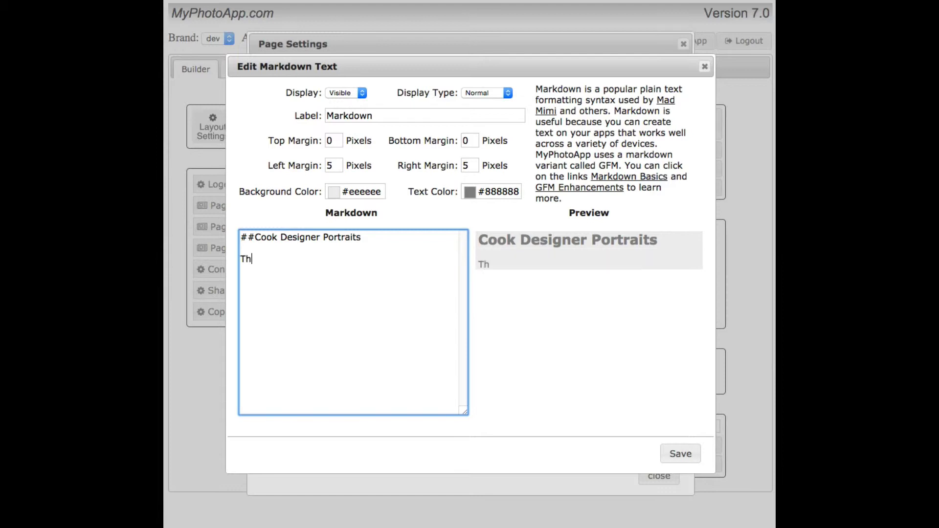
{"action": "key", "text": "BackSpace"}
{"action": "key", "text": "BackSpace"}
{"action": "type", "text": "Welcome"}
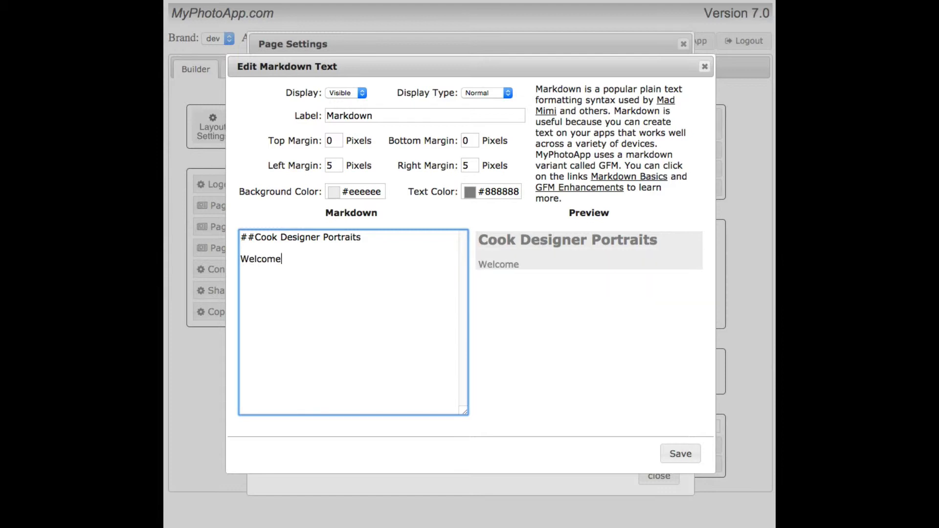
{"action": "type", "text": " to Cook Des"}
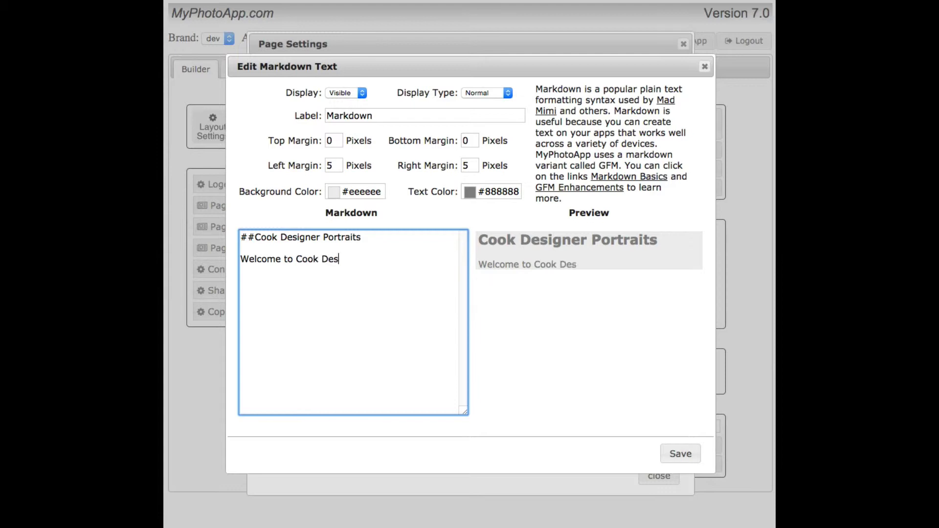
{"action": "type", "text": "igner Porttra"}
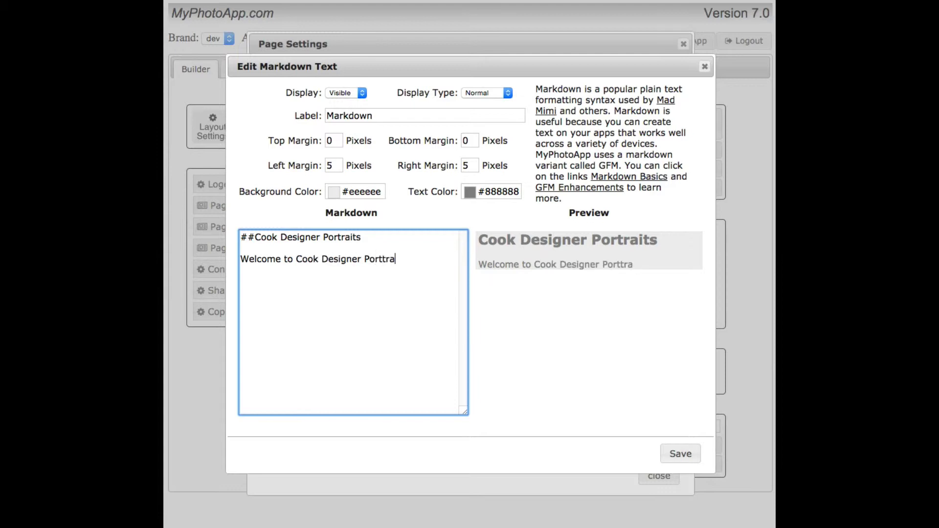
{"action": "key", "text": "BackSpace"}
{"action": "key", "text": "BackSpace"}
{"action": "key", "text": "BackSpace"}
{"action": "type", "text": "raits."}
- Save the Home markdown, upload the group portrait photo, and close Page Settings
{"action": "left_click", "coordinate": [679, 454]}
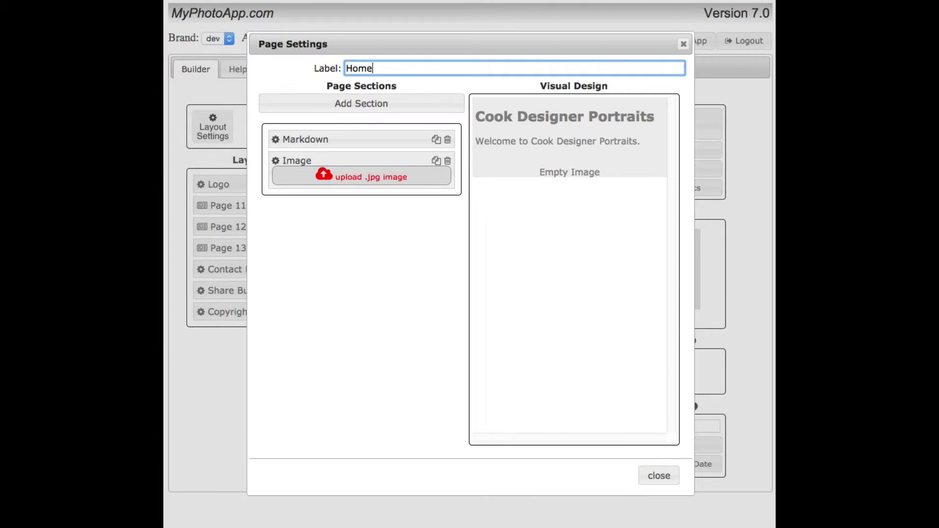
{"action": "left_click", "coordinate": [371, 176]}
{"action": "left_click_drag", "start_coordinate": [773, 147], "coordinate": [364, 173]}
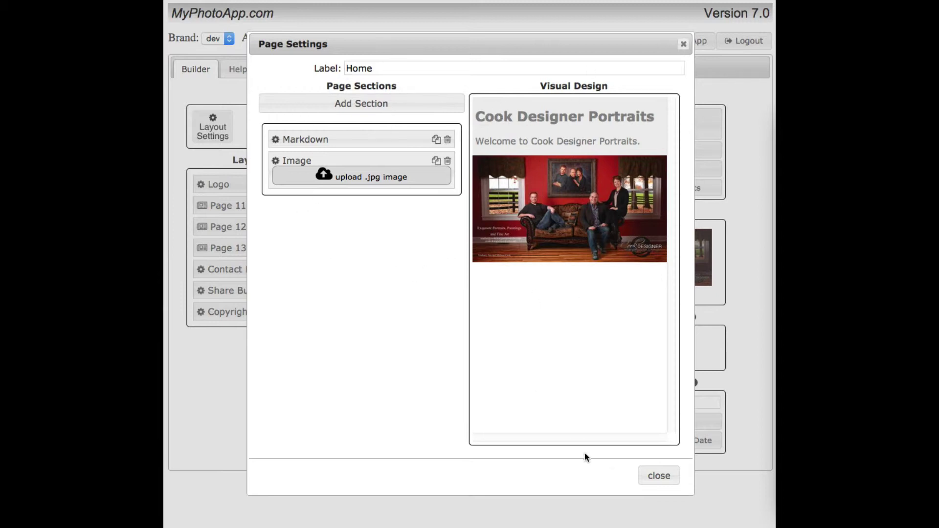
{"action": "left_click", "coordinate": [659, 476]}
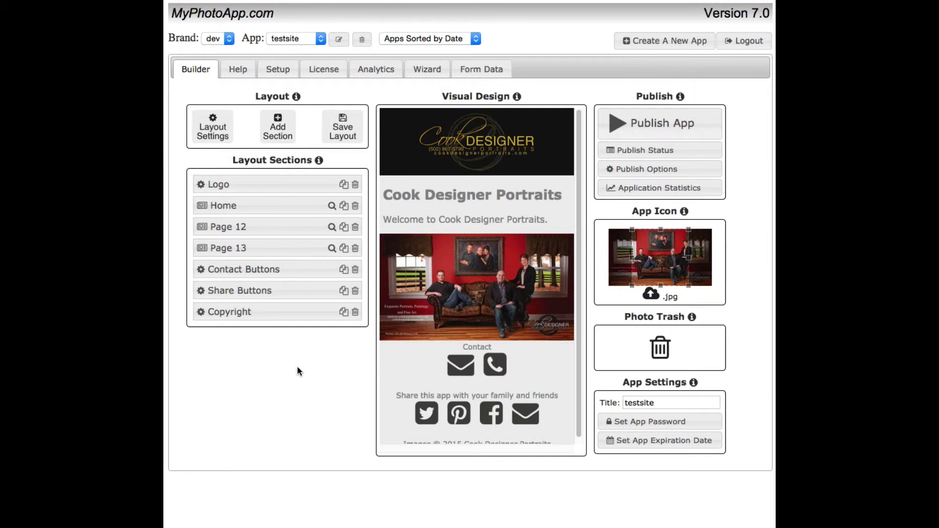
- Open Page 12's settings and change its label to Senior
{"action": "left_click", "coordinate": [201, 225]}
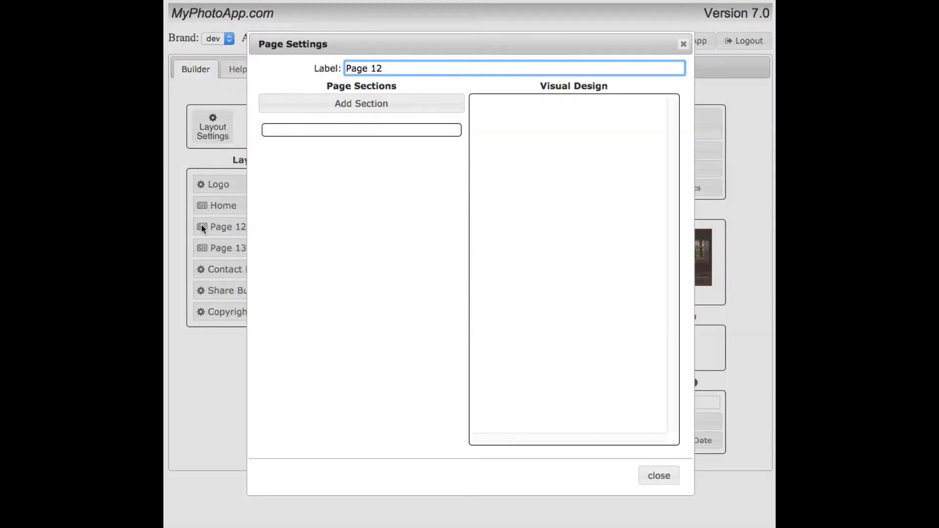
{"action": "triple_click", "coordinate": [364, 67]}
{"action": "type", "text": "Senior"}
{"action": "left_click", "coordinate": [330, 154]}
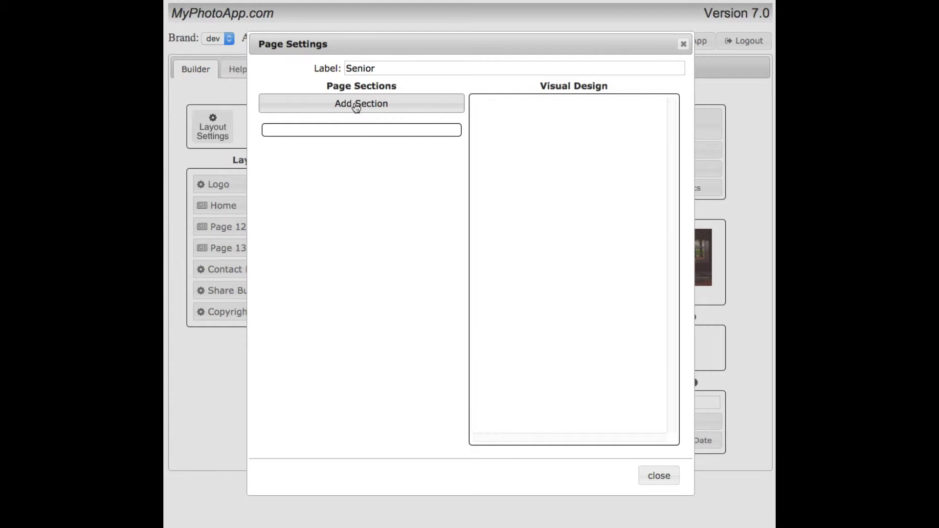
- Add a Markdown section and an Image section to the Senior page
{"action": "left_click", "coordinate": [353, 104]}
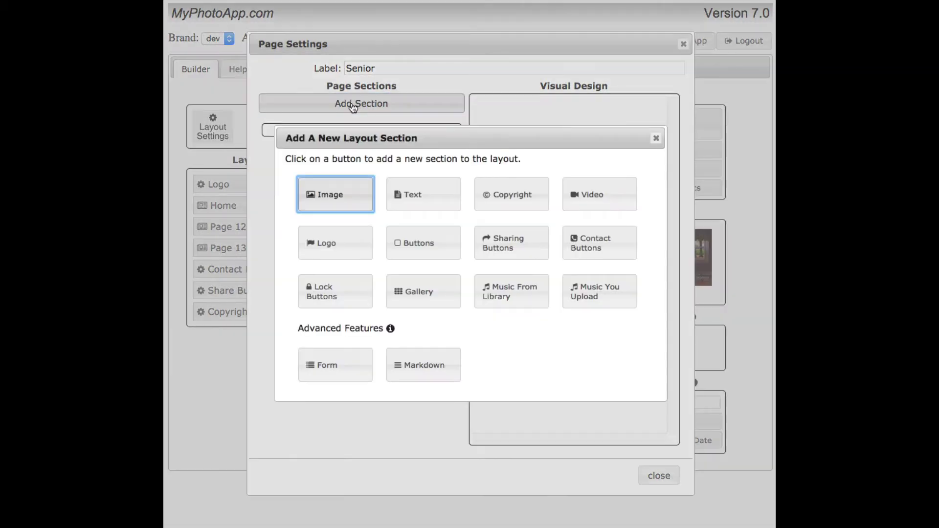
{"action": "left_click", "coordinate": [410, 365]}
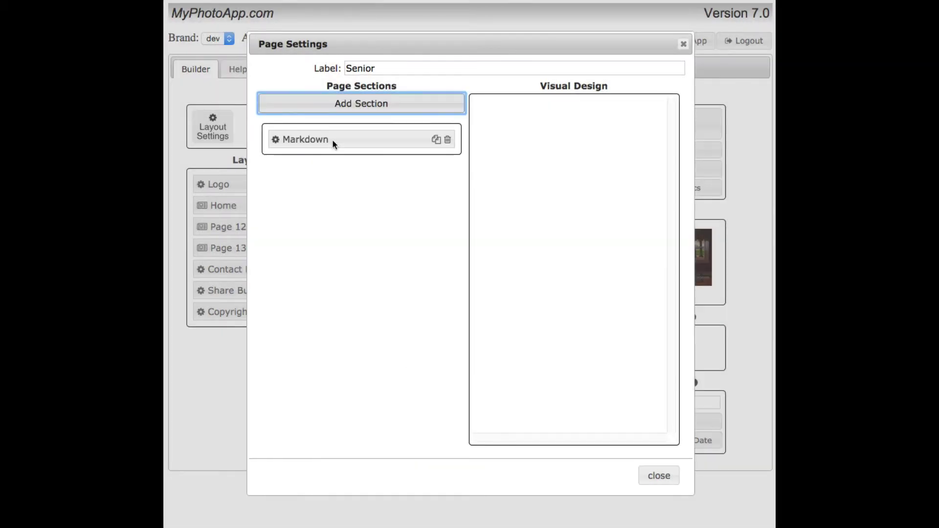
{"action": "left_click", "coordinate": [345, 104]}
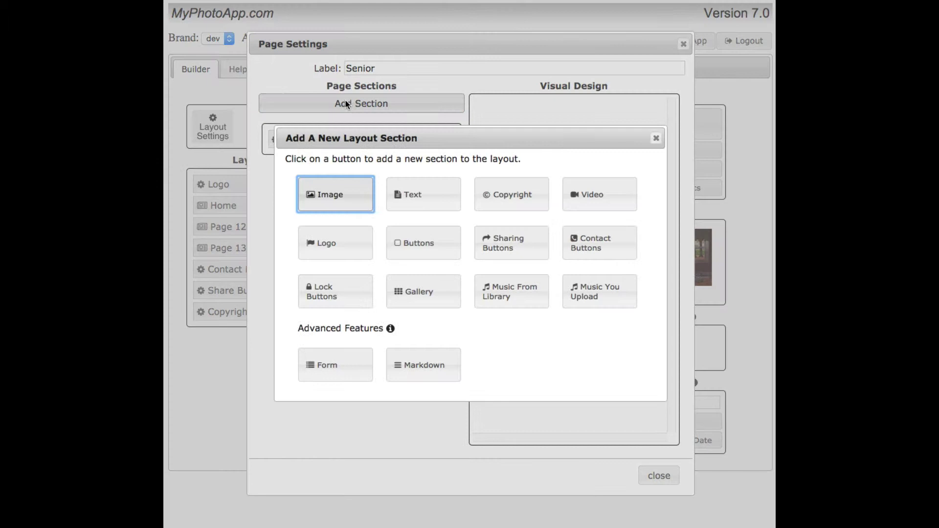
{"action": "left_click", "coordinate": [331, 200]}
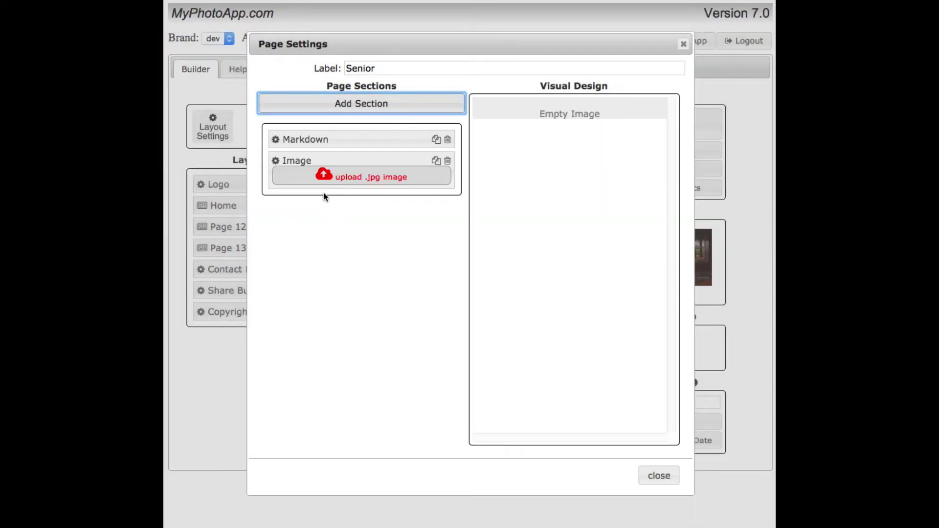
- Write '##Senior Page' and 'Our seniors rock!' in the Markdown and save it
{"action": "left_click", "coordinate": [275, 140]}
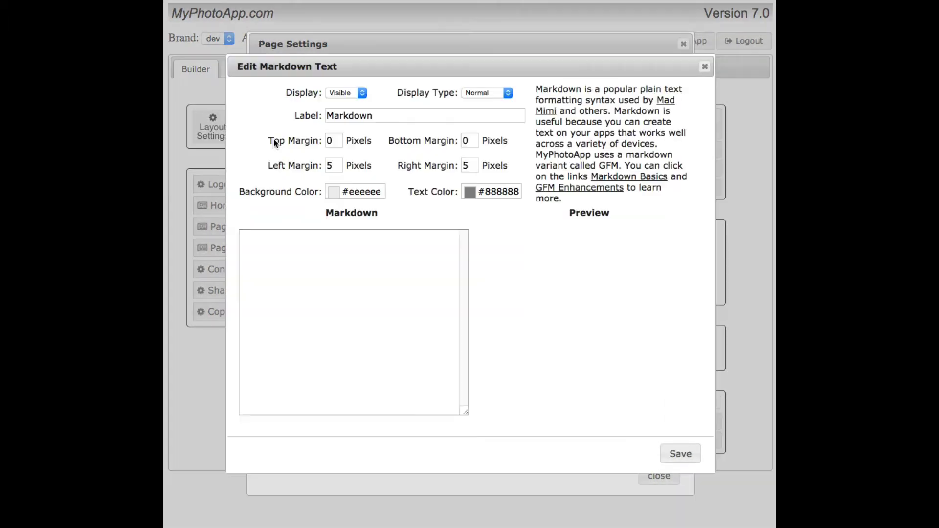
{"action": "left_click", "coordinate": [300, 254]}
{"action": "type", "text": "#"}
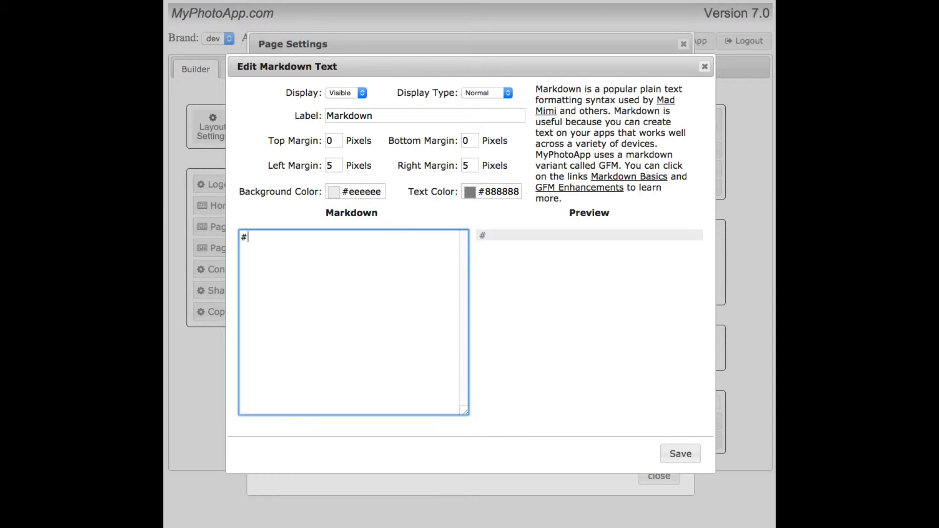
{"action": "type", "text": "#Sen"}
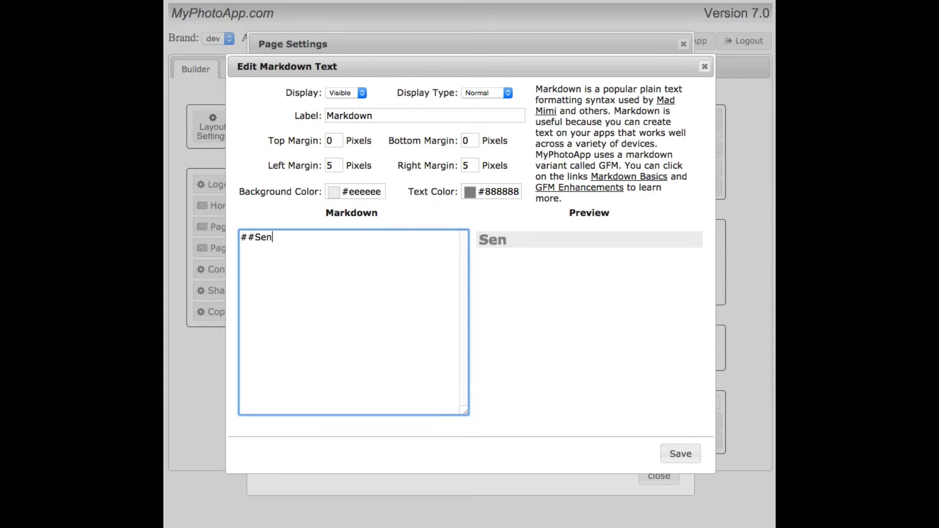
{"action": "type", "text": "ior Page"}
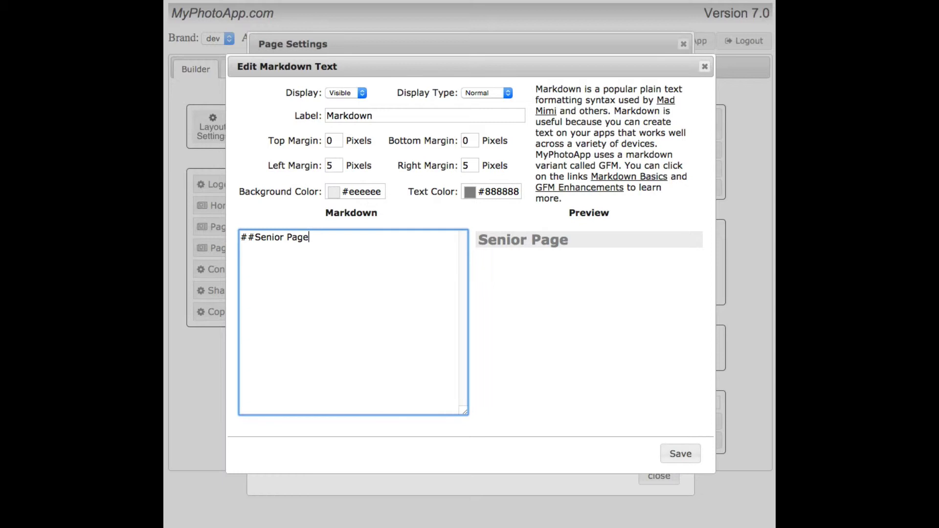
{"action": "key", "text": "Return"}
{"action": "type", "text": "Our seniors rock!"}
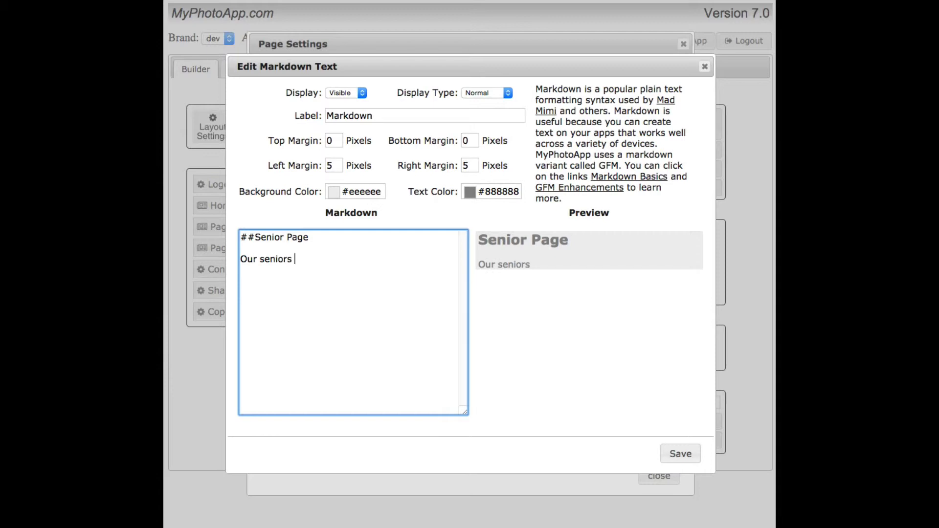
{"action": "key", "text": "Return"}
{"action": "key", "text": "Return"}
{"action": "left_click", "coordinate": [671, 450]}
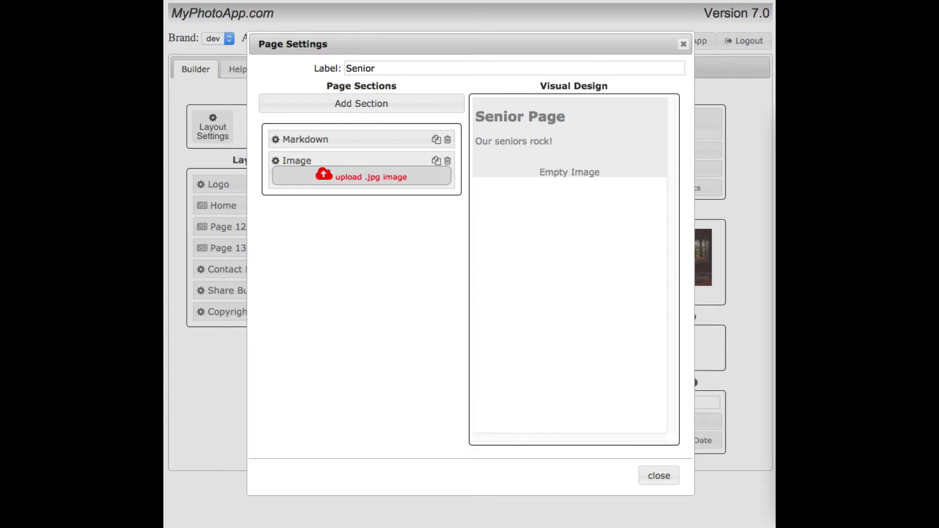
- Upload the chalk-drawn 12 photo to the Senior Image section and close Page Settings
{"action": "left_click_drag", "start_coordinate": [770, 238], "coordinate": [341, 180]}
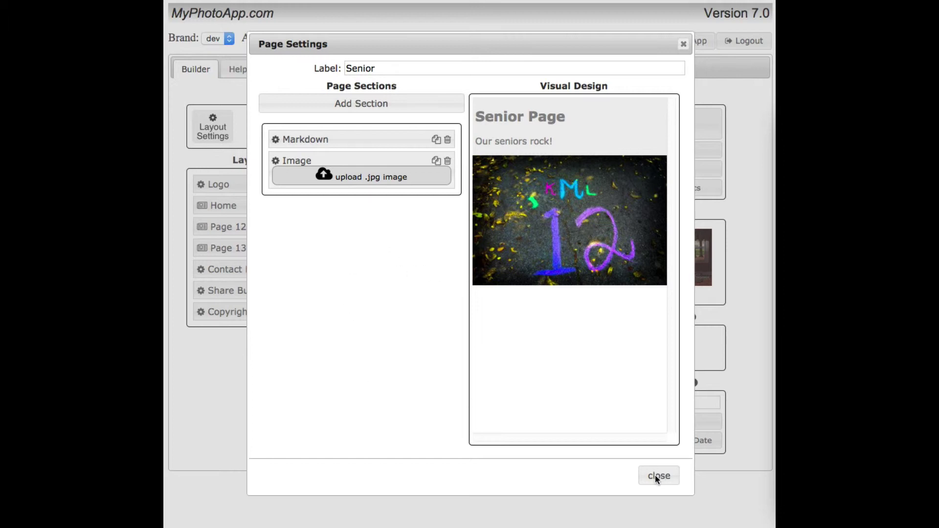
{"action": "left_click", "coordinate": [656, 474]}
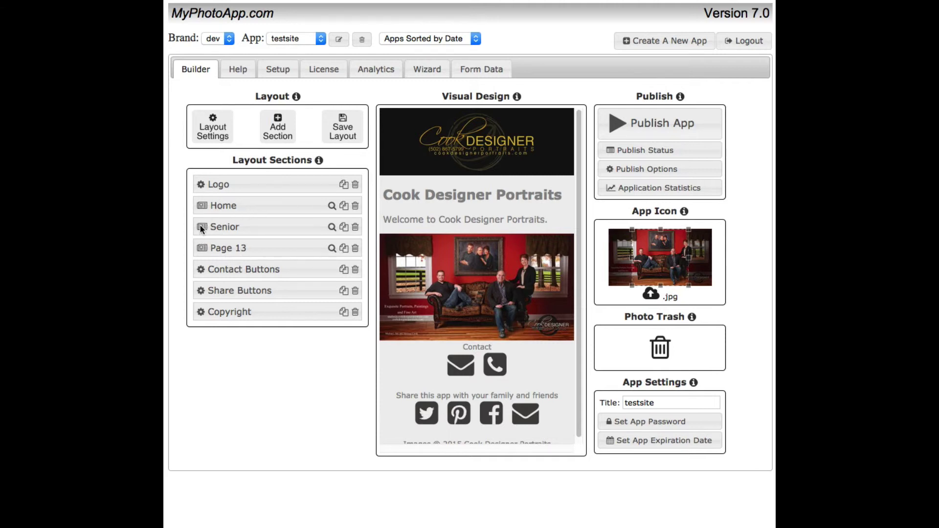
- Move Page 13 above Senior, then open and close the settings of Page 13 and Senior
{"action": "left_click_drag", "start_coordinate": [200, 227], "coordinate": [201, 250]}
{"action": "left_click", "coordinate": [201, 226]}
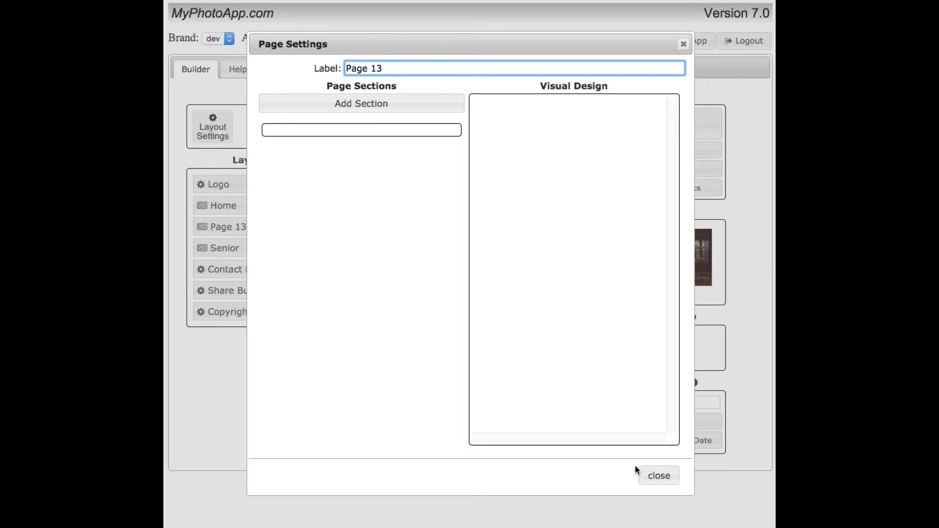
{"action": "left_click", "coordinate": [657, 475]}
{"action": "left_click", "coordinate": [201, 248]}
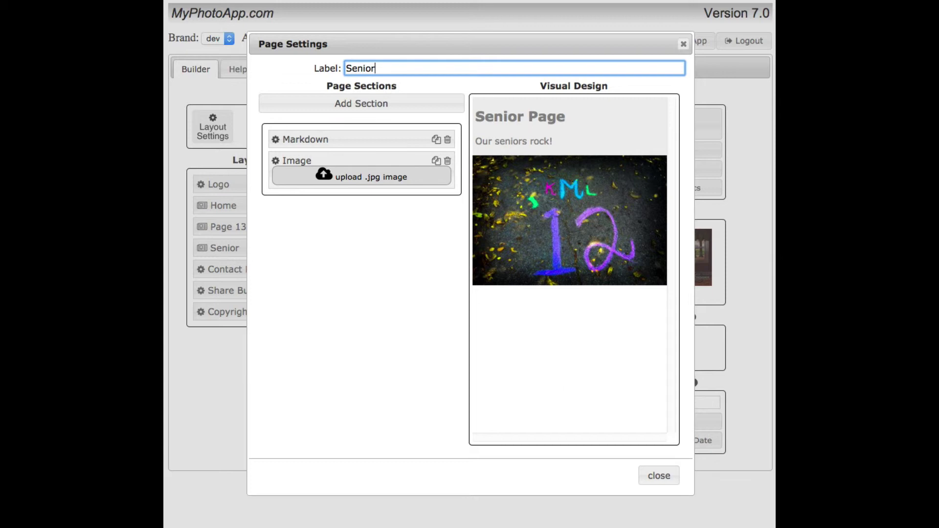
{"action": "left_click", "coordinate": [664, 479]}
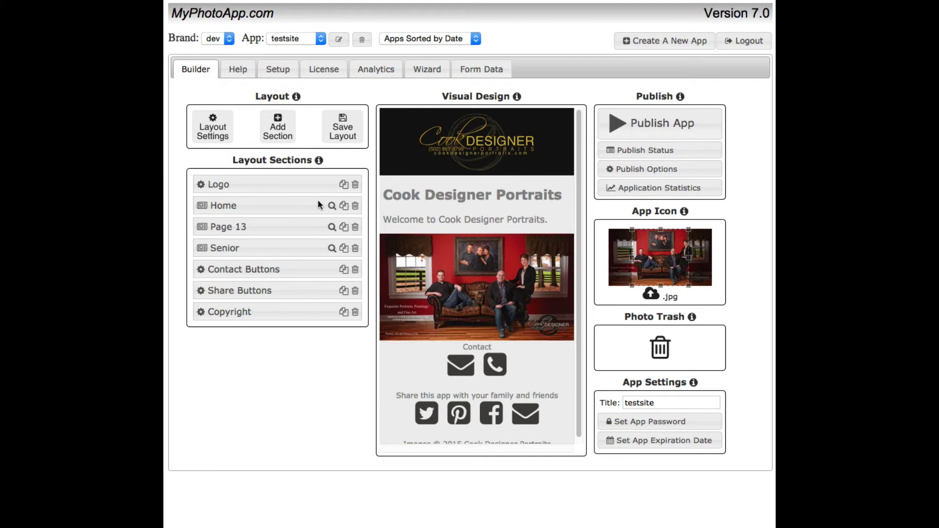
- Preview the Senior page, then move Page 13 back below Senior in Layout Sections
{"action": "left_click", "coordinate": [331, 249]}
{"action": "mouse_move", "coordinate": [332, 249]}
{"action": "mouse_move", "coordinate": [211, 226]}
{"action": "left_mouse_down"}
{"action": "mouse_move", "coordinate": [222, 247]}
{"action": "mouse_move", "coordinate": [210, 237]}
{"action": "mouse_move", "coordinate": [226, 236]}
{"action": "left_mouse_up"}
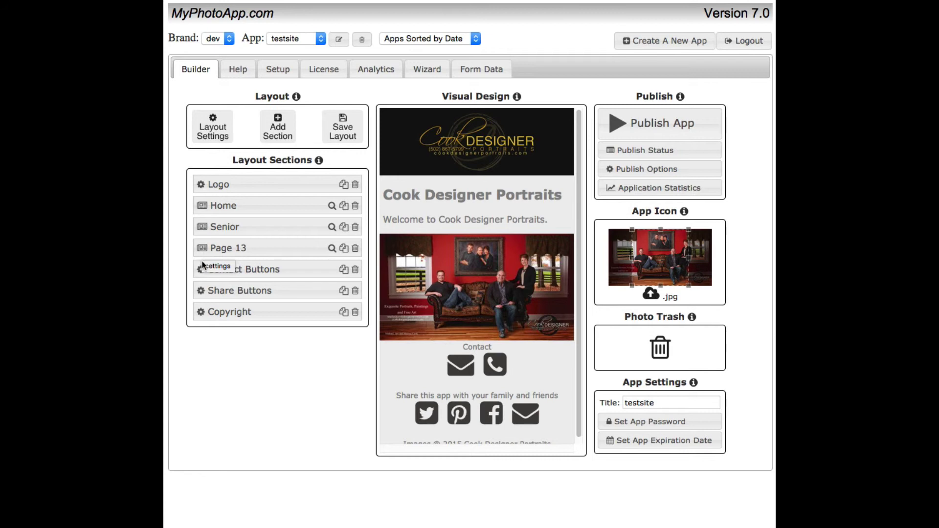
- Change Page 13's label to 'Senior Gallery'
{"action": "left_click", "coordinate": [202, 247]}
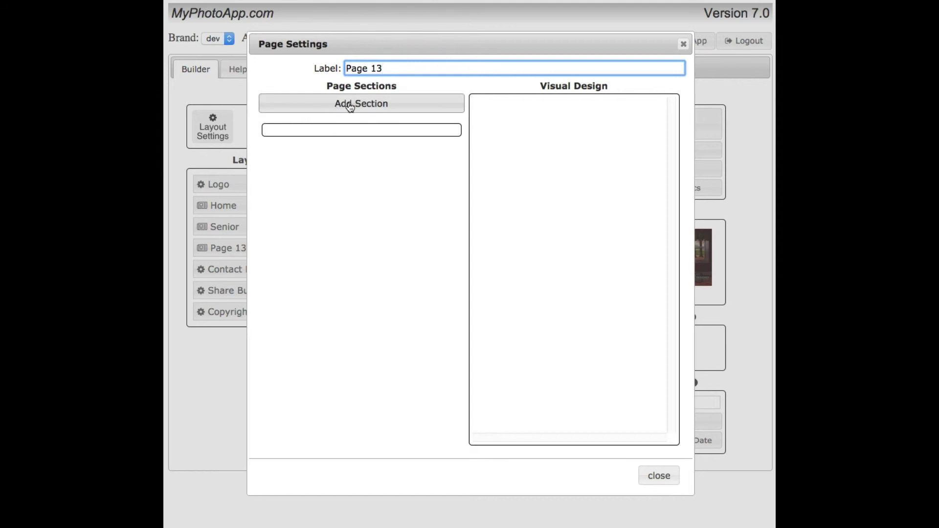
{"action": "key", "text": "shift+Left"}
{"action": "key", "text": "shift+Left"}
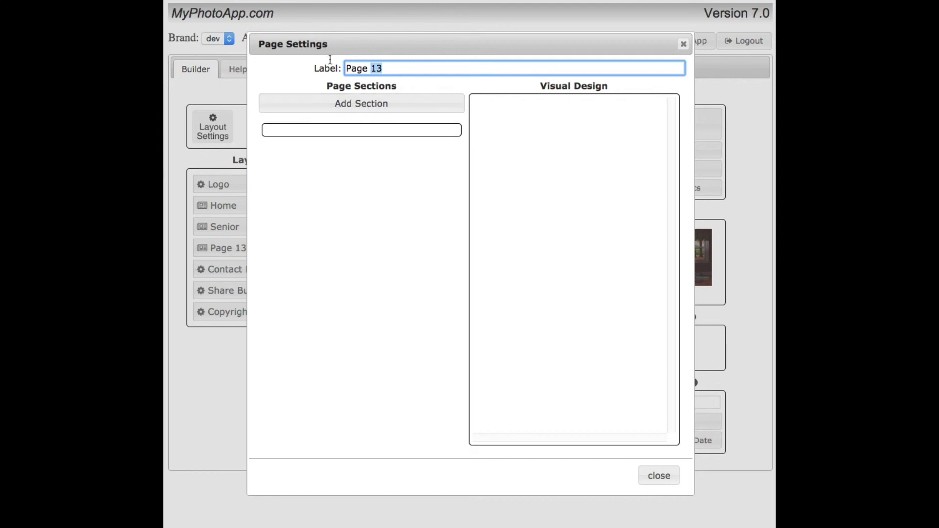
{"action": "key", "text": "shift+Home"}
{"action": "type", "text": "Senior Ca"}
{"action": "key", "text": "BackSpace"}
{"action": "key", "text": "BackSpace"}
{"action": "type", "text": "Gallery"}
- Add a Markdown section with the heading '#Gallery' and save it
{"action": "left_click", "coordinate": [356, 106]}
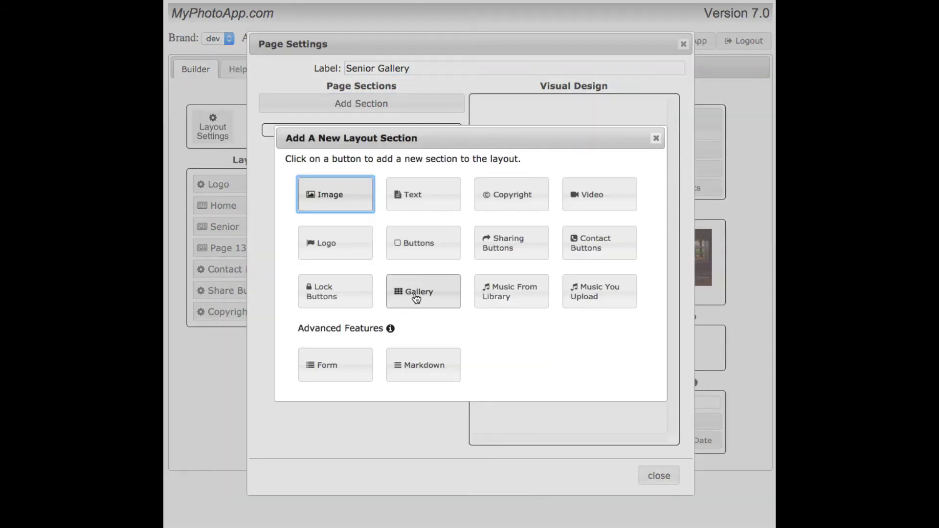
{"action": "left_click", "coordinate": [419, 365]}
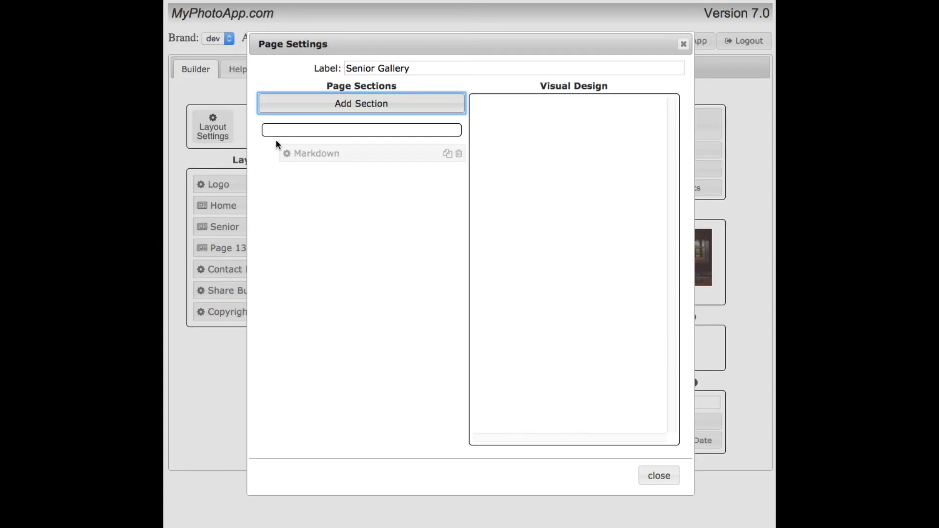
{"action": "left_click", "coordinate": [276, 139]}
{"action": "left_click", "coordinate": [285, 250]}
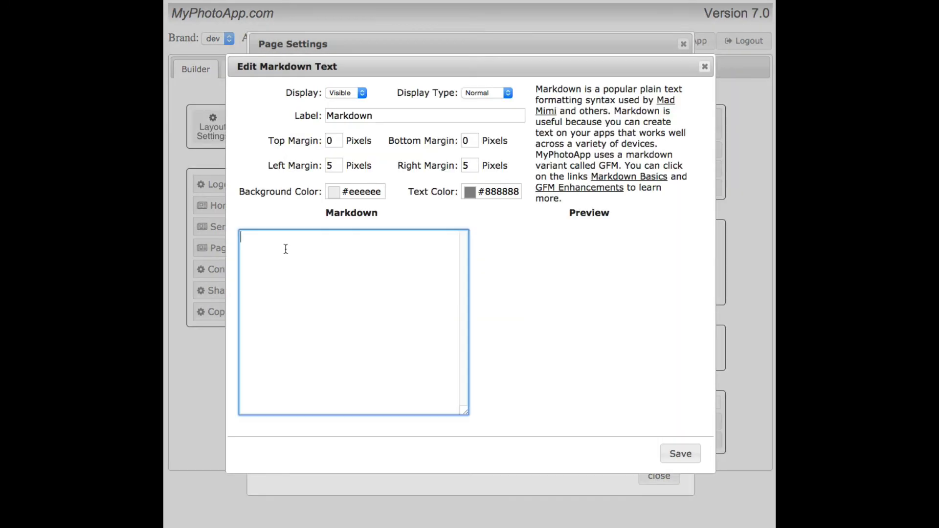
{"action": "type", "text": "#Gallery"}
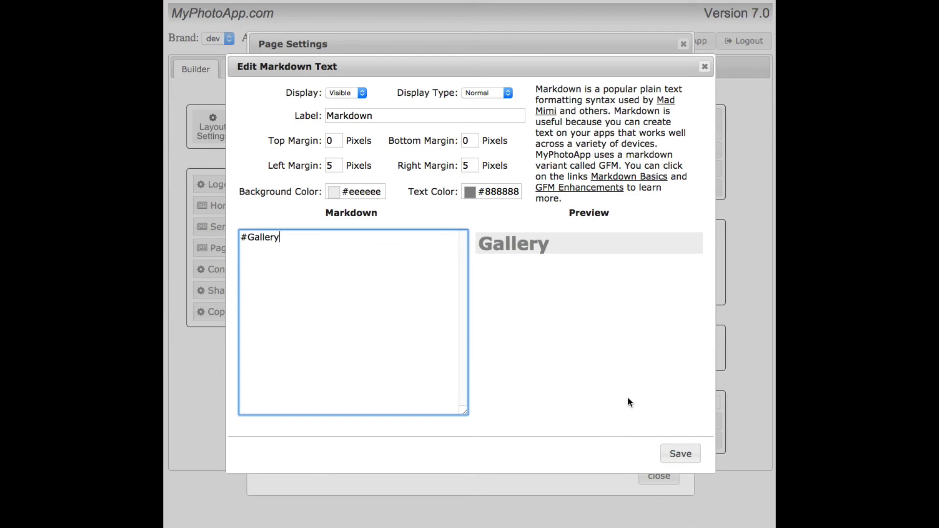
{"action": "left_click", "coordinate": [682, 451]}
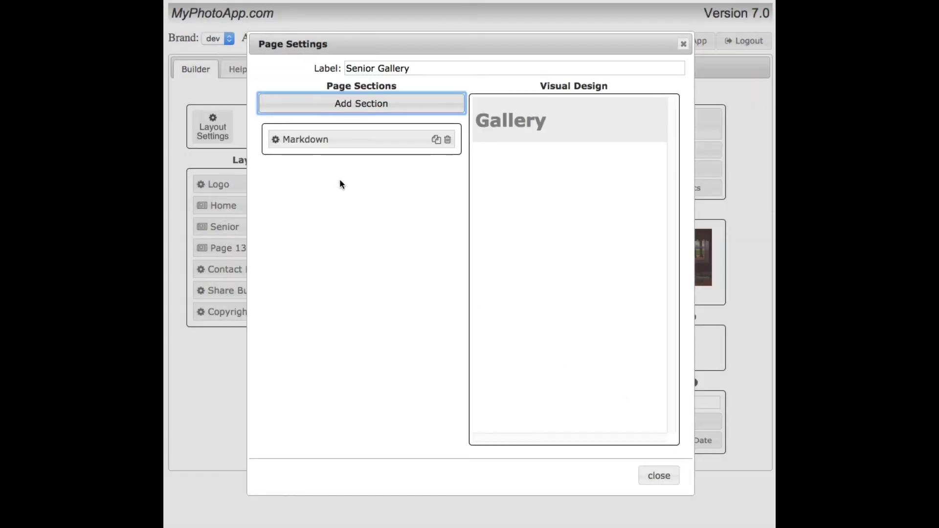
- Add an Image section holding the chalk-drawn senior .jpg photo below the Gallery heading
{"action": "left_click", "coordinate": [364, 105]}
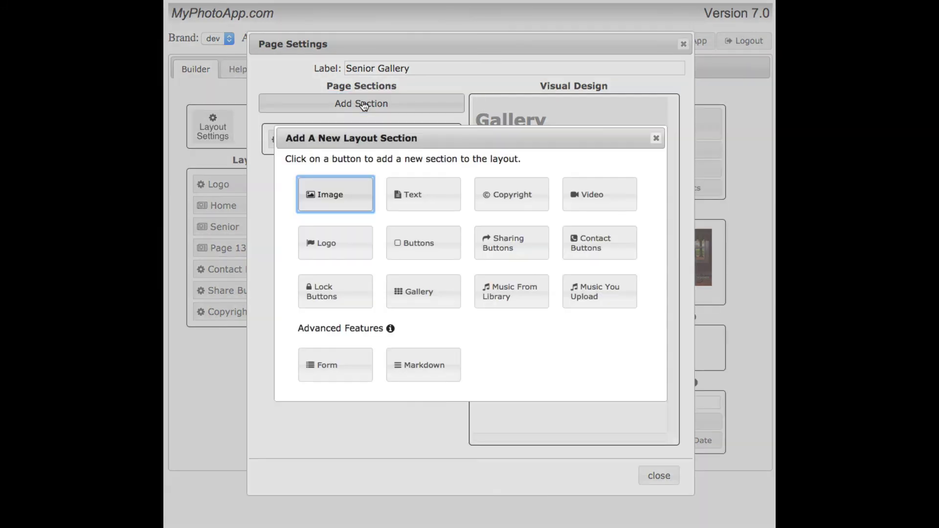
{"action": "left_click", "coordinate": [325, 198]}
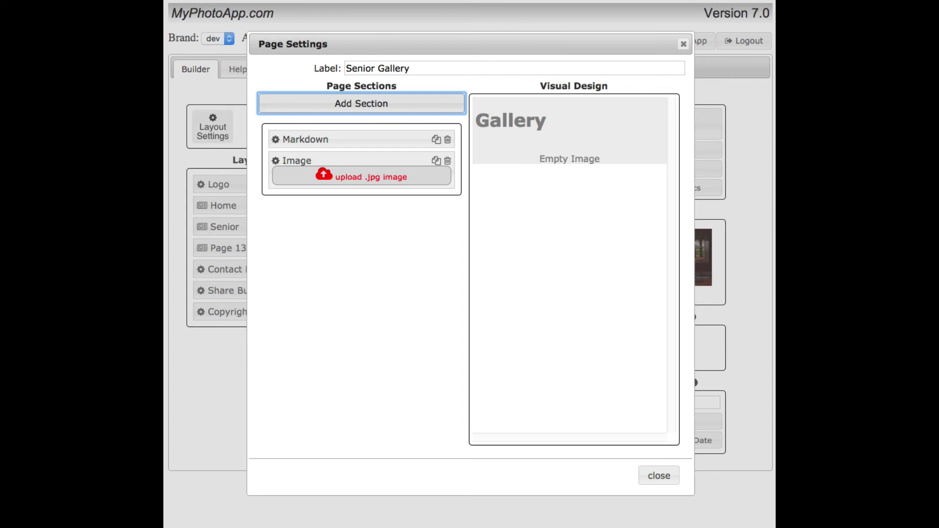
{"action": "left_click_drag", "start_coordinate": [353, 177], "coordinate": [359, 179]}
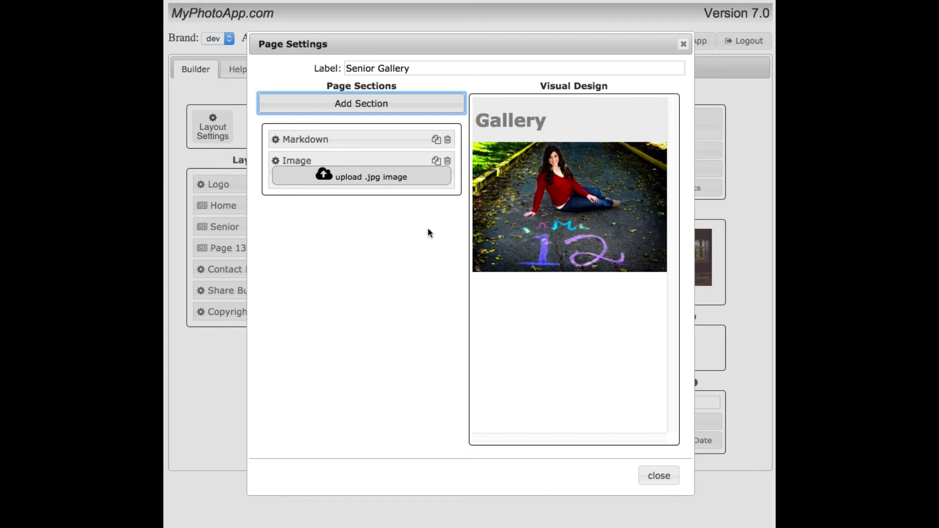
{"action": "left_click", "coordinate": [352, 104]}
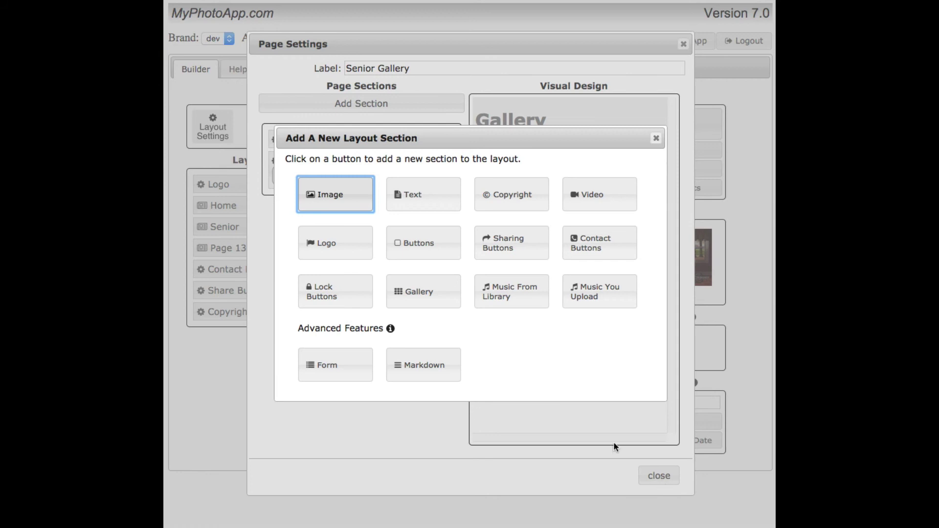
{"action": "left_click", "coordinate": [655, 138]}
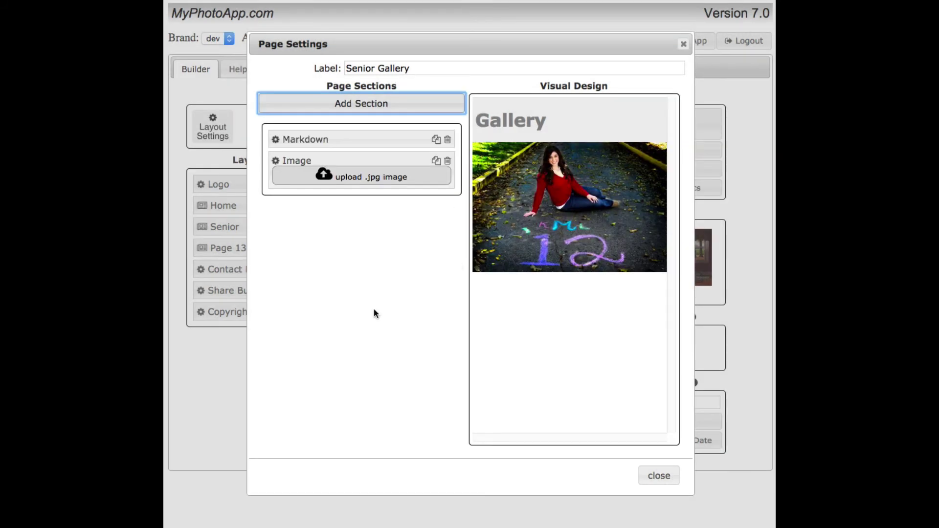
- Close Page Settings and preview the Senior Gallery, Senior and Home pages in turn
{"action": "left_click", "coordinate": [657, 475]}
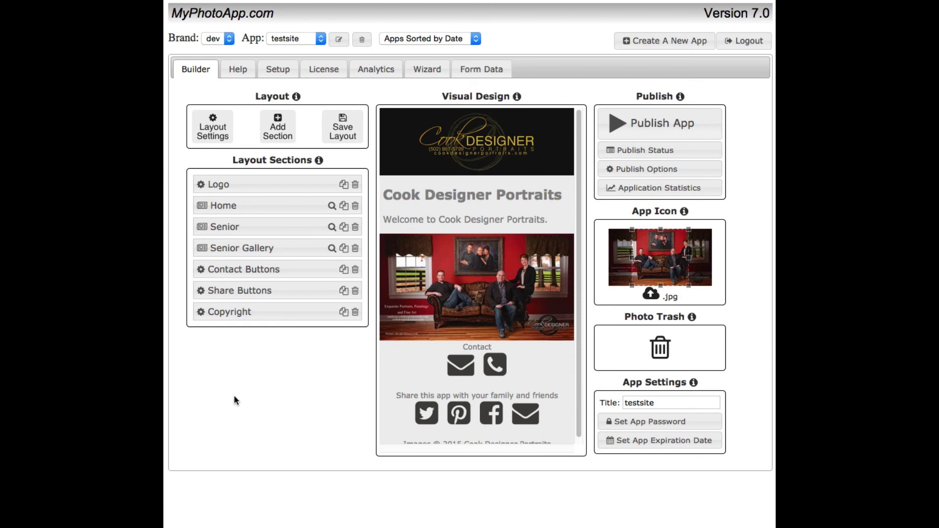
{"action": "left_click", "coordinate": [330, 247]}
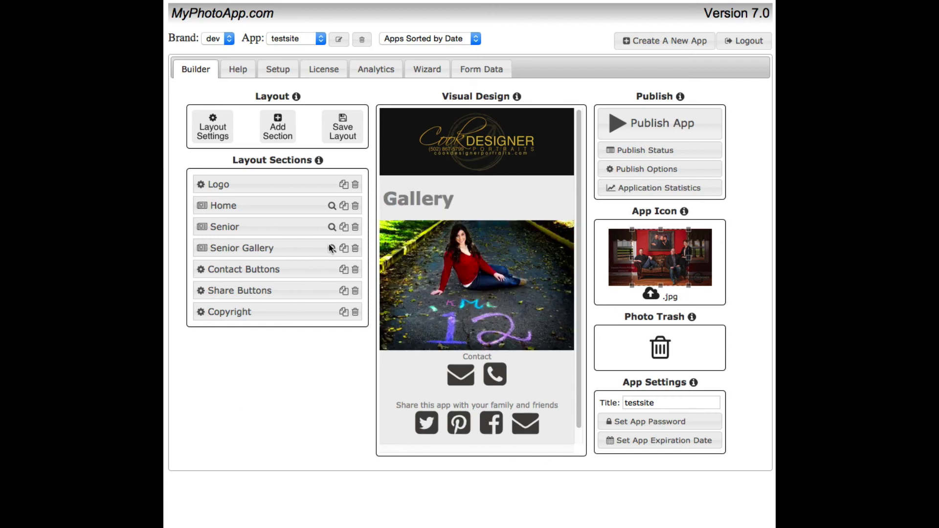
{"action": "left_click", "coordinate": [331, 227]}
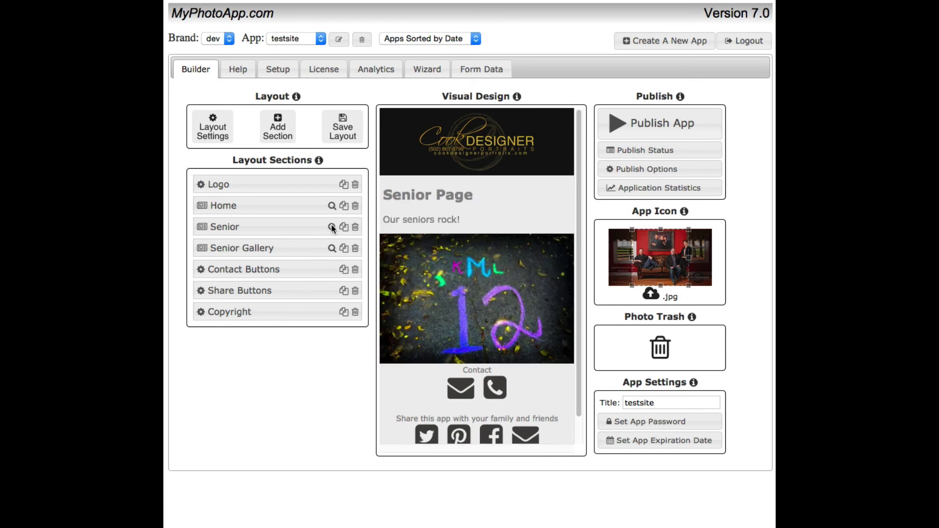
{"action": "left_click", "coordinate": [331, 205]}
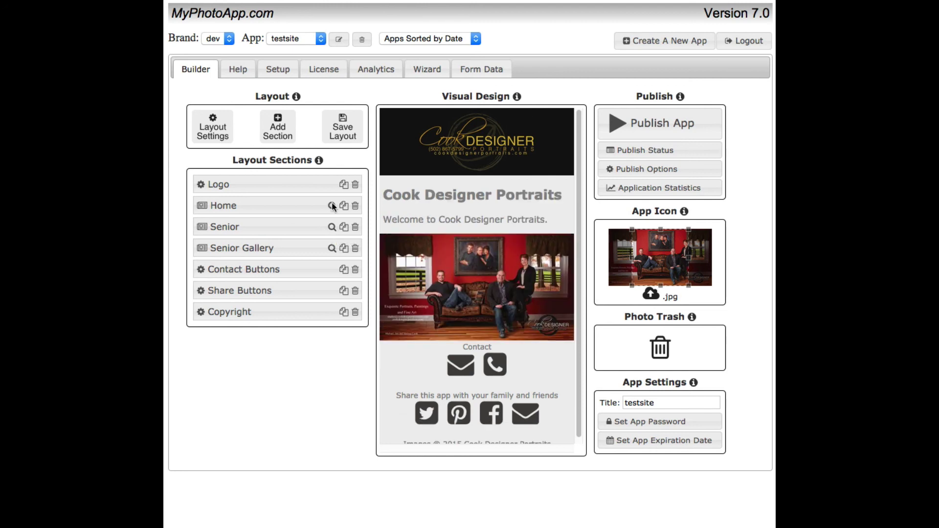